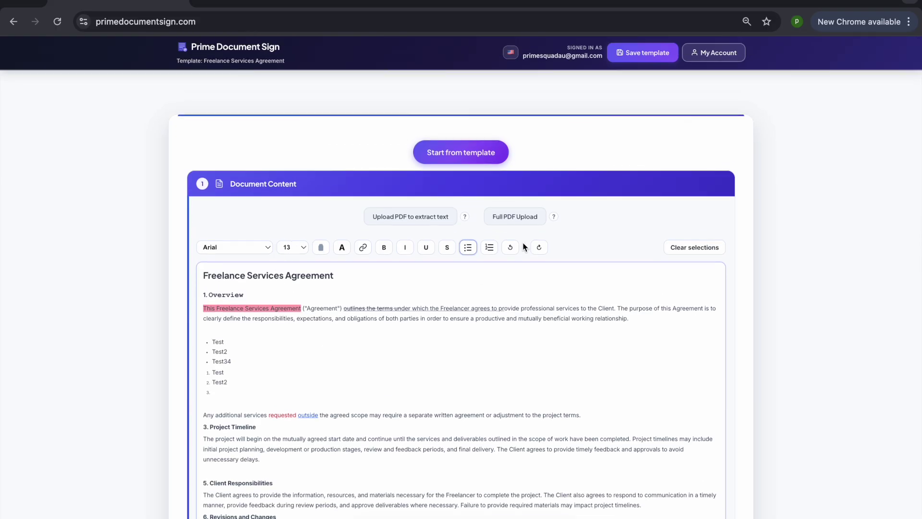
Save the current document as a new template named "Freelance NEW!!!".
click(641, 55)
click(462, 317)
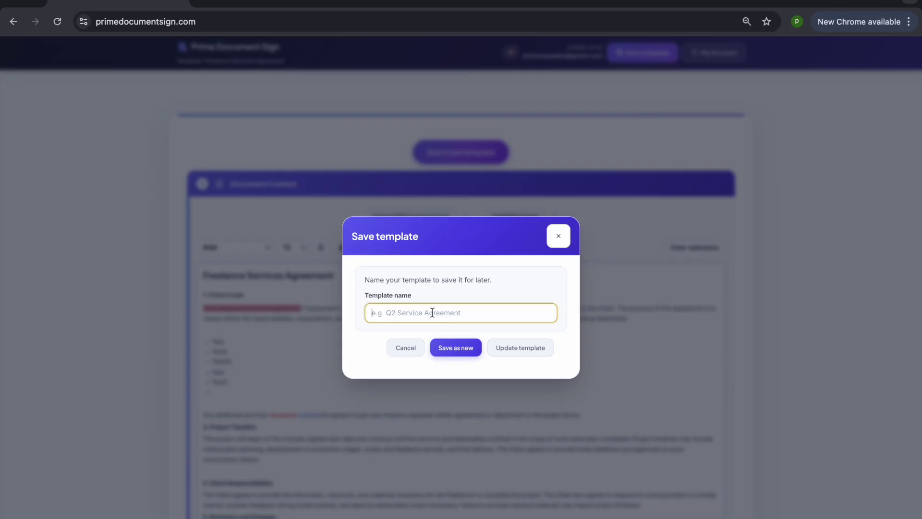
text(Freelance NEW!!!)
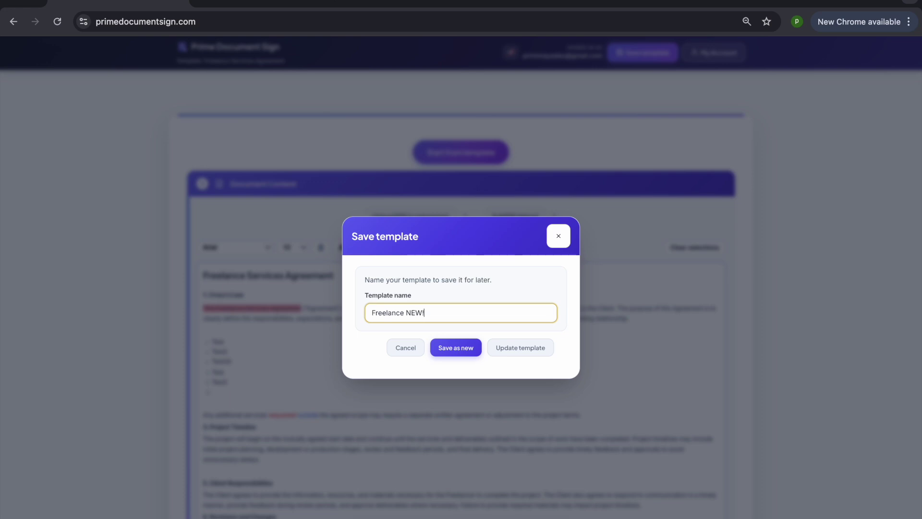
click(457, 348)
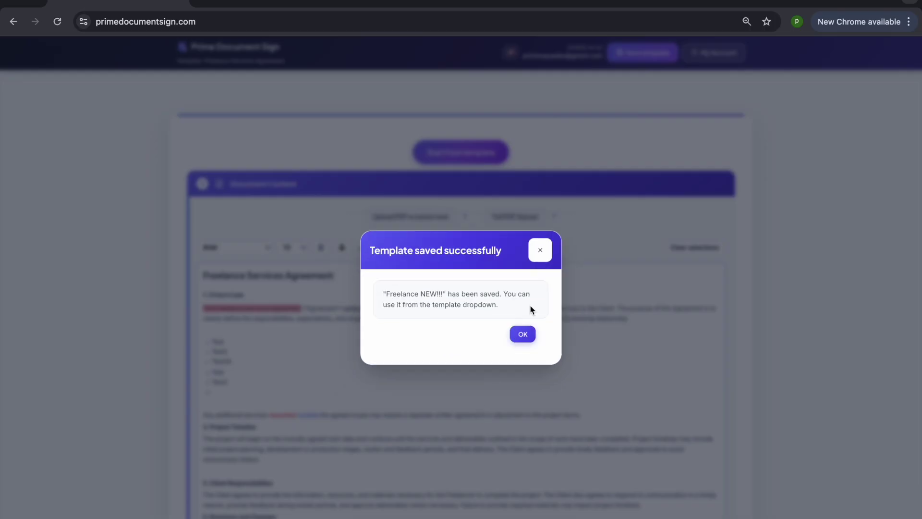
click(522, 334)
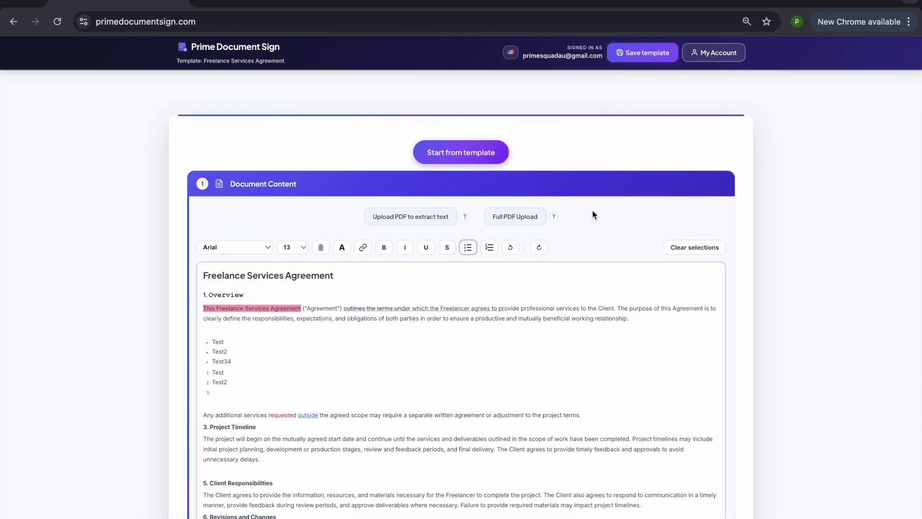
Delete the saved template "Freelance Services Agreement Modified - Payment Terms Removed - Blue Highlight added" from the account's template history.
click(713, 64)
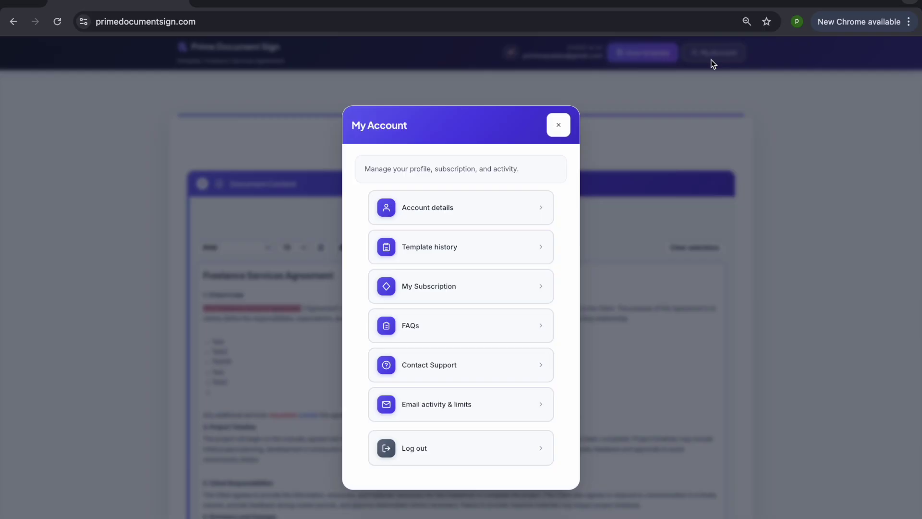
click(446, 253)
scroll(426, 313, down, 2)
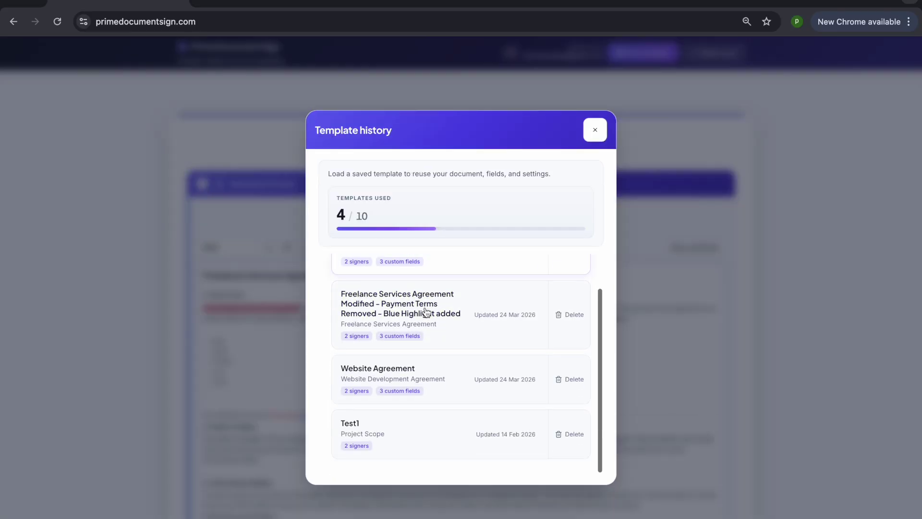
scroll(426, 313, up, 2)
scroll(426, 313, down, 2)
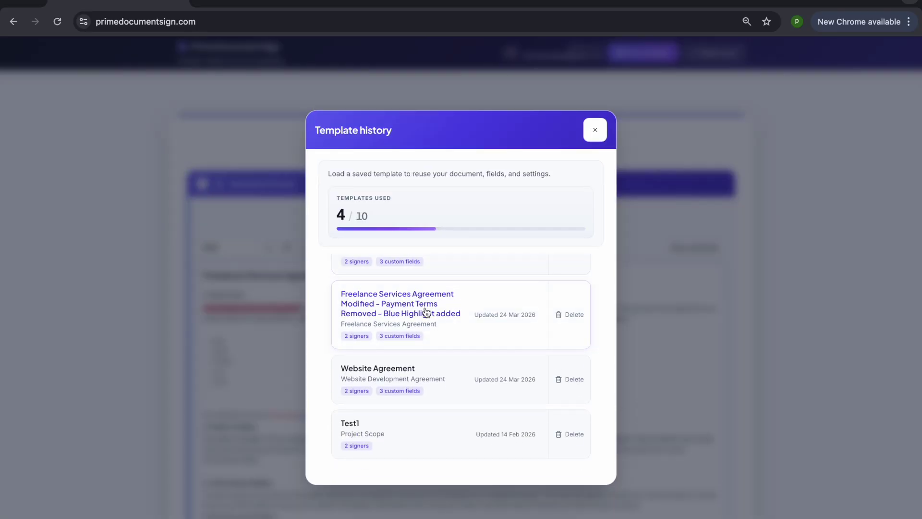
scroll(426, 312, up, 2)
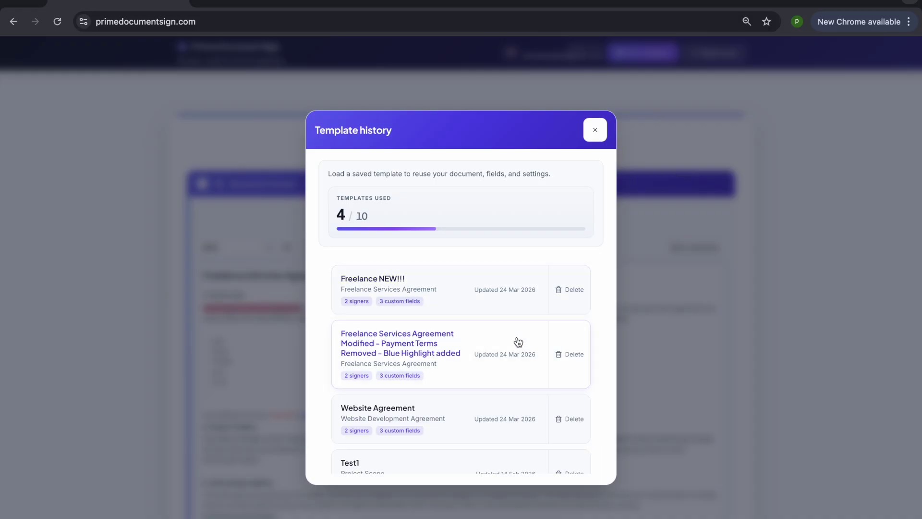
scroll(516, 341, down, 2)
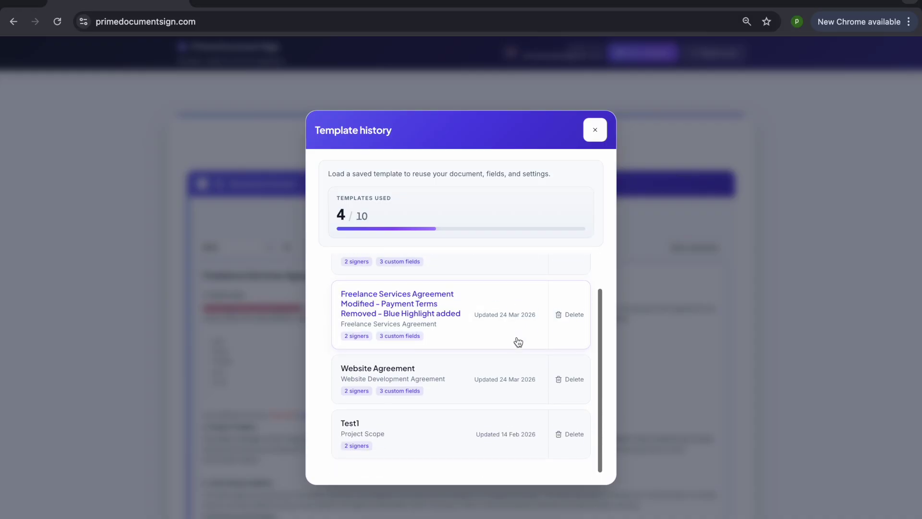
click(572, 327)
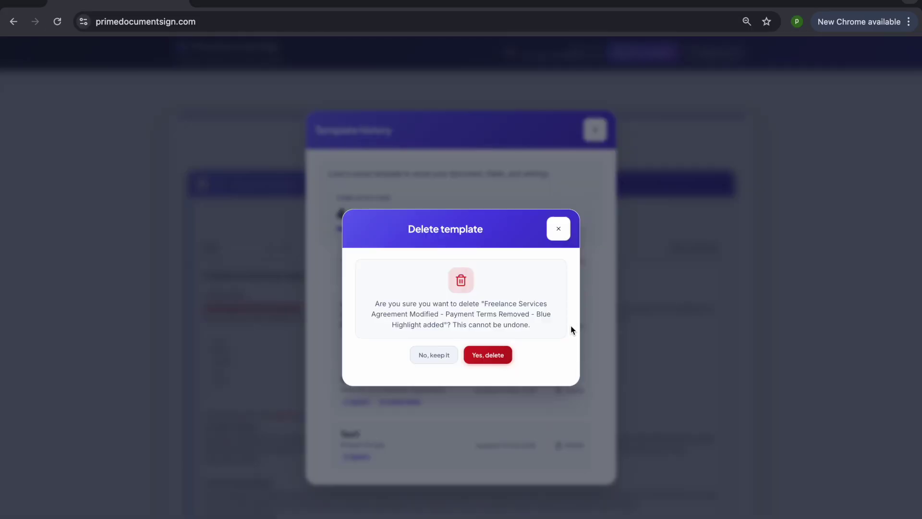
click(488, 358)
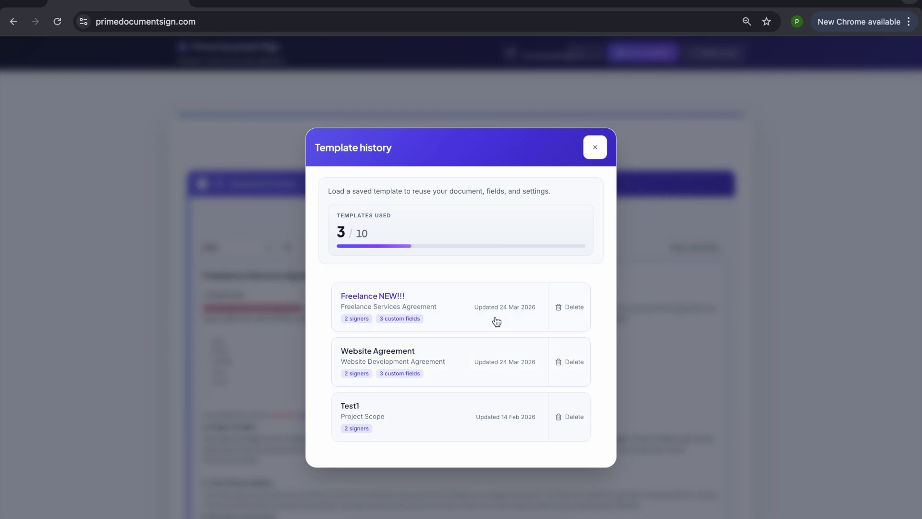
Load the saved Website Agreement template from the template history into the document editor.
click(399, 356)
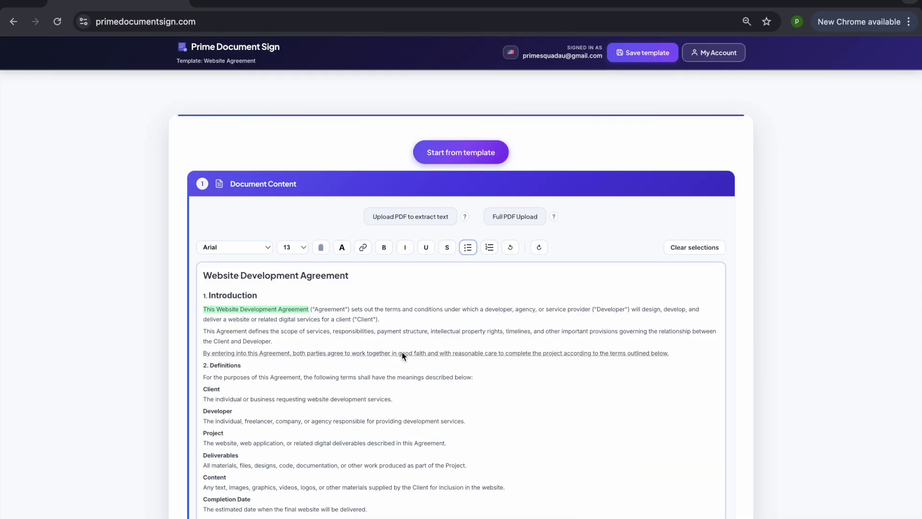
scroll(390, 334, down, 3)
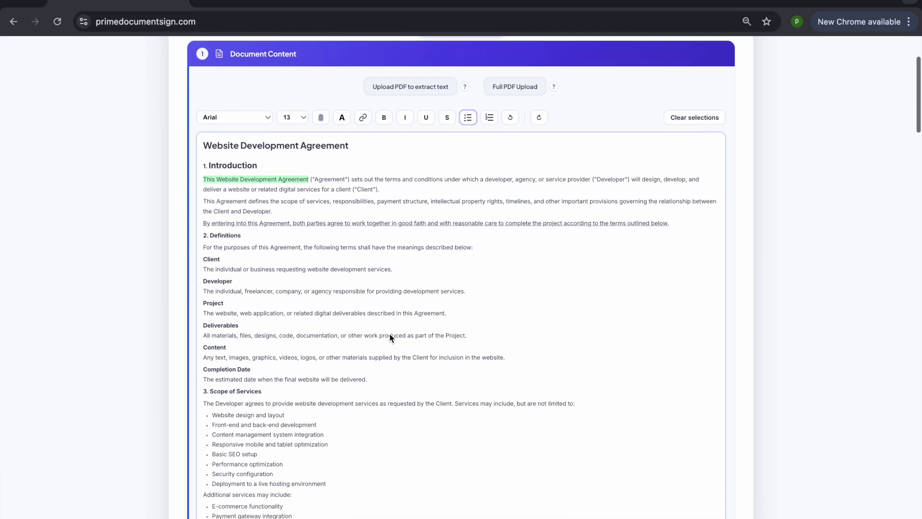
scroll(390, 333, up, 2)
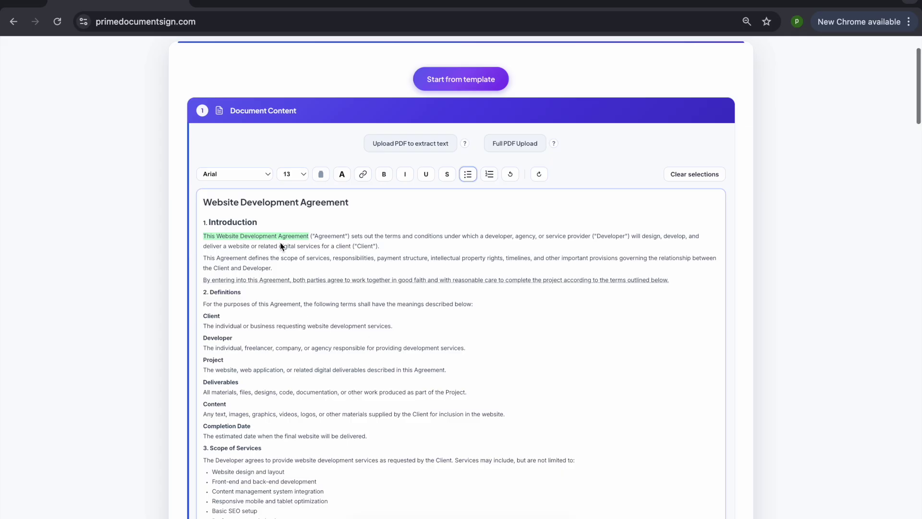
Highlight the first two Introduction paragraphs in light blue.
scroll(337, 288, down, 1)
click(284, 257)
drag(284, 257, 200, 223)
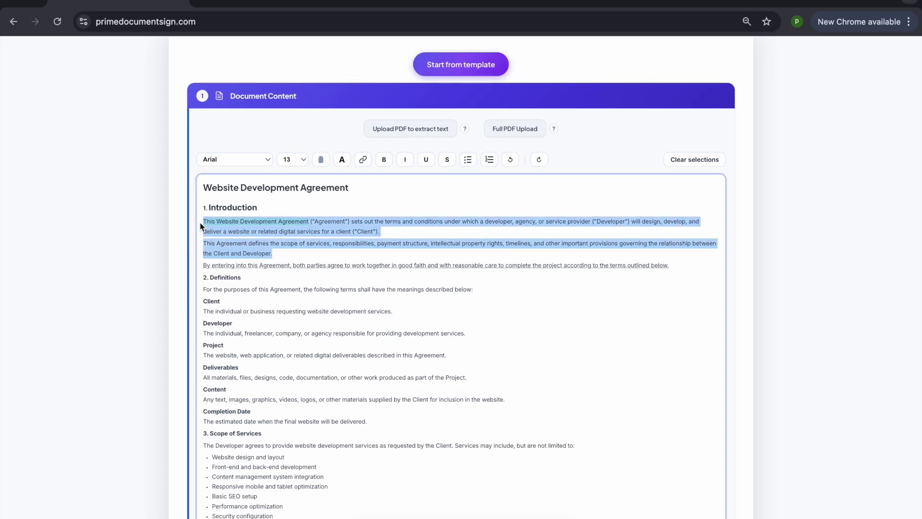
click(321, 159)
click(325, 245)
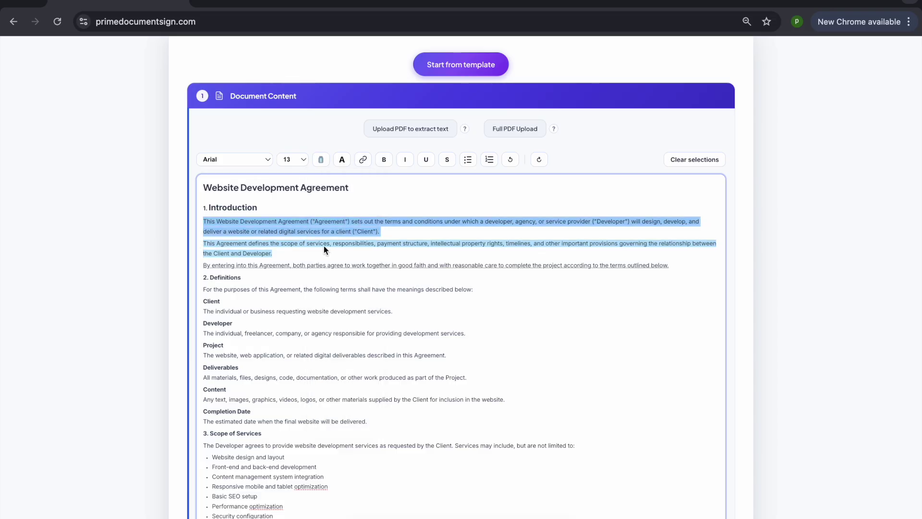
click(295, 266)
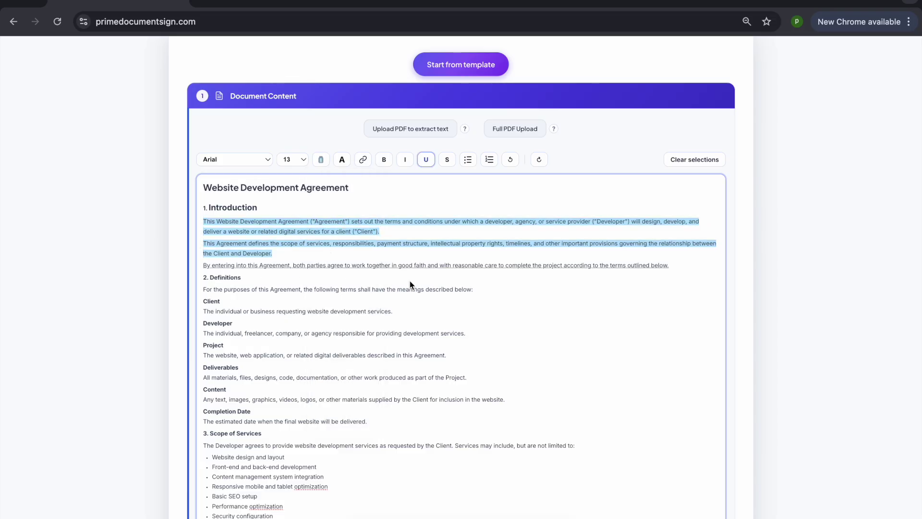
Delete the Project term and its description from the Definitions section.
scroll(328, 398, down, 1)
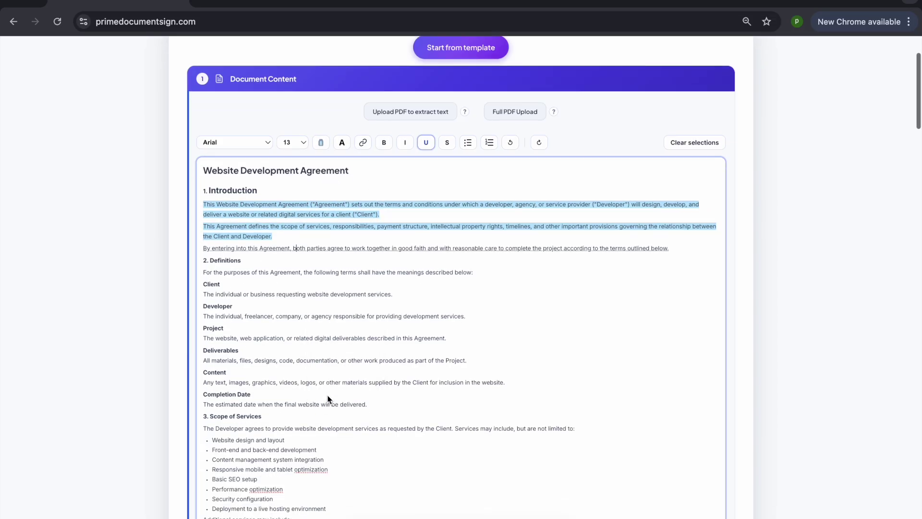
click(454, 336)
mouse_move(454, 335)
mouse_down()
mouse_move(197, 335)
mouse_move(466, 354)
mouse_move(468, 339)
mouse_up()
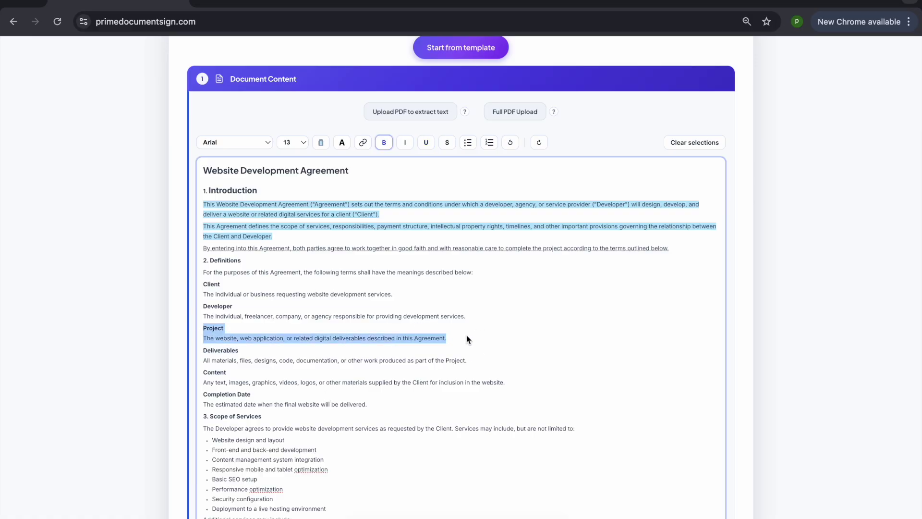
key(BackSpace)
key(BackSpace)
Update the existing template with the edited document, renaming it "Website Agreement - Blue Highlight Added".
scroll(470, 335, up, 3)
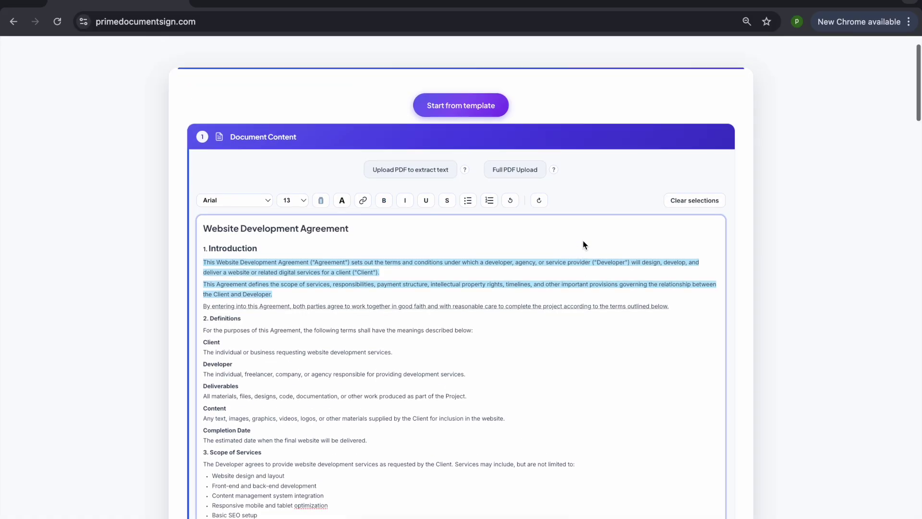
click(642, 53)
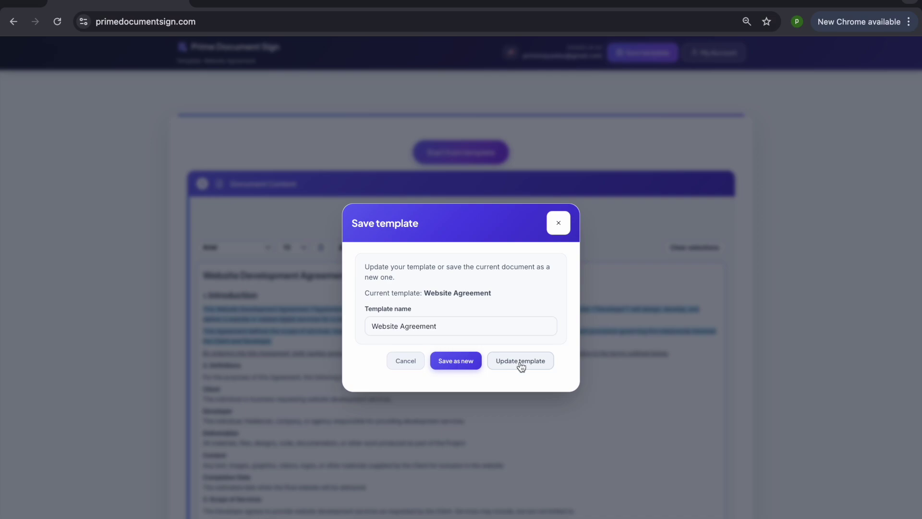
click(437, 327)
click(488, 327)
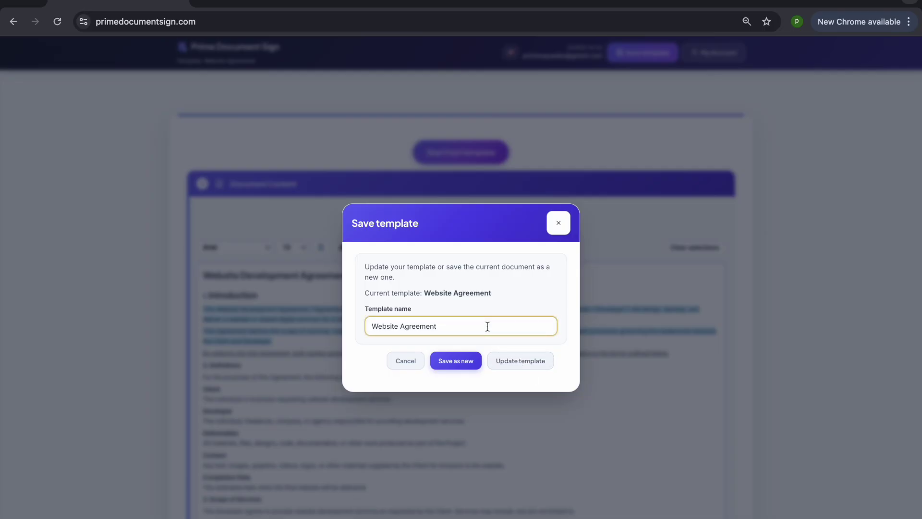
click(525, 366)
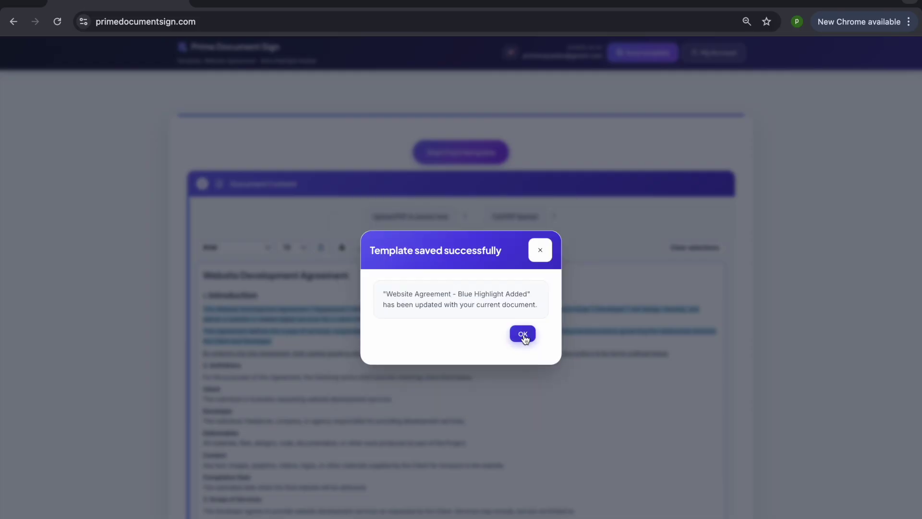
click(523, 335)
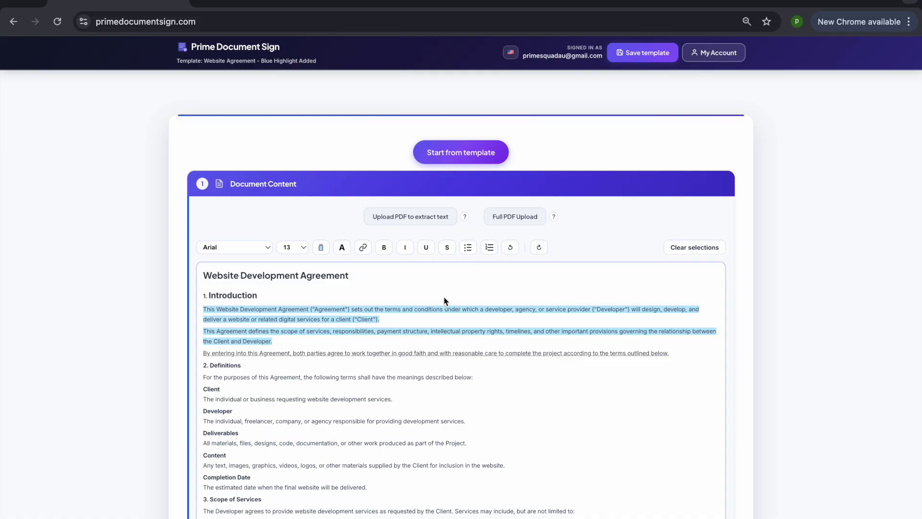
Check the template history for the renamed website agreement, and return to the document.
scroll(371, 344, down, 1)
scroll(371, 344, up, 1)
click(704, 54)
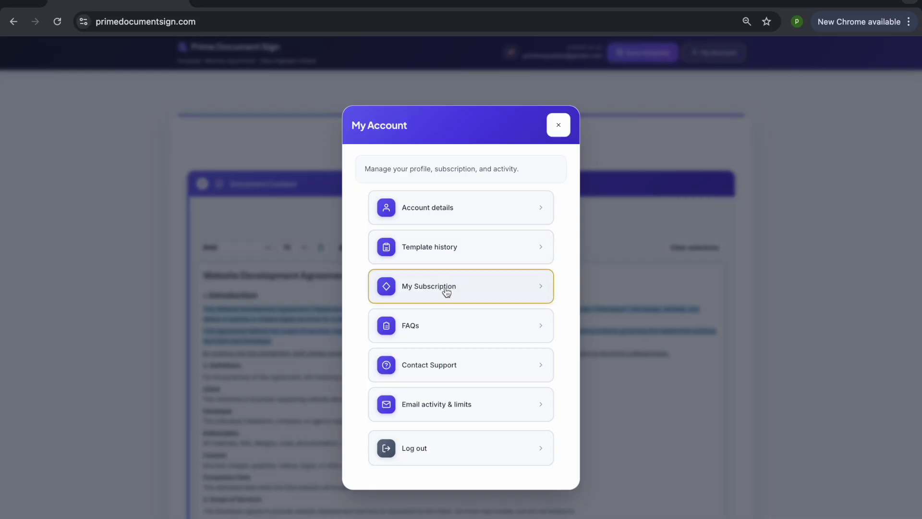
click(448, 259)
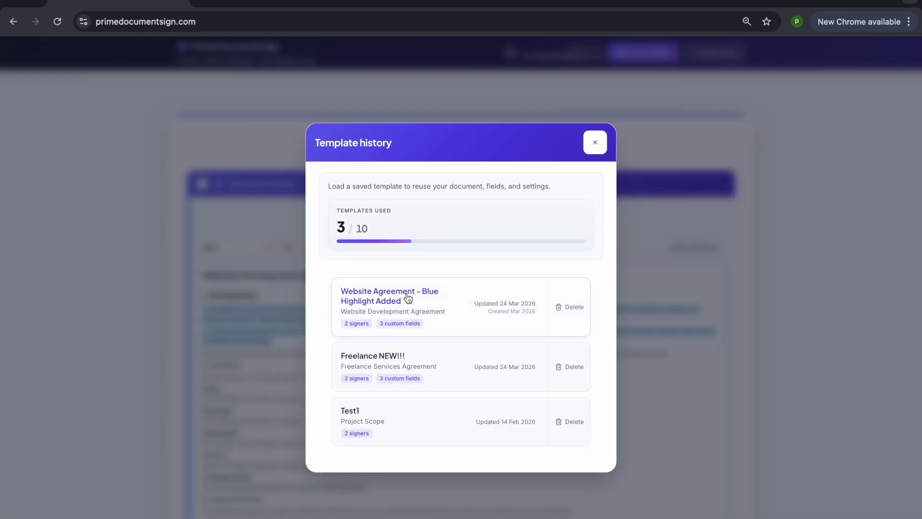
click(594, 146)
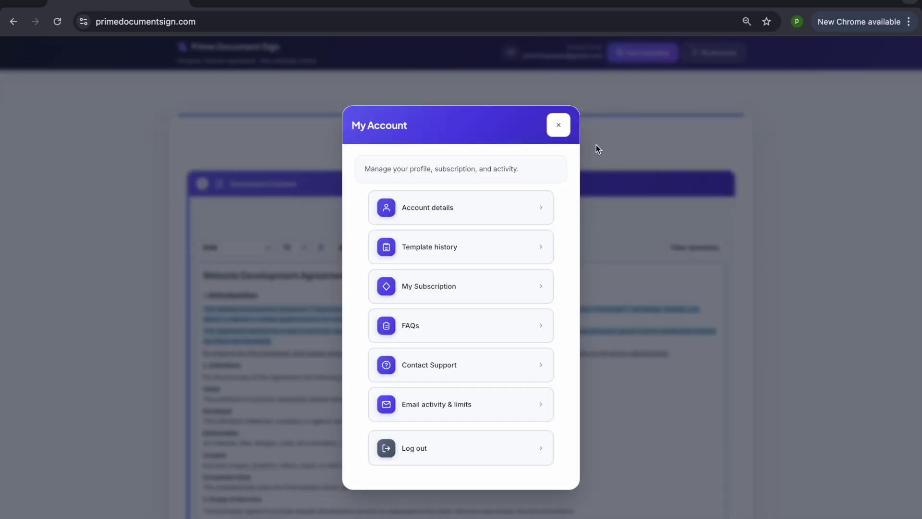
click(557, 124)
Highlight the first bulleted list under Scope of Services, from website design to live hosting deployment, in lime.
scroll(367, 319, down, 1)
scroll(366, 319, up, 1)
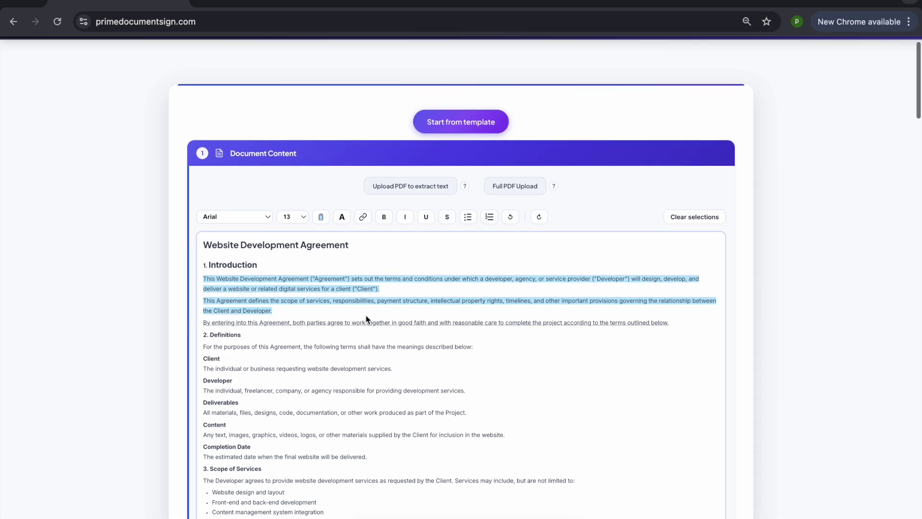
scroll(269, 431, down, 3)
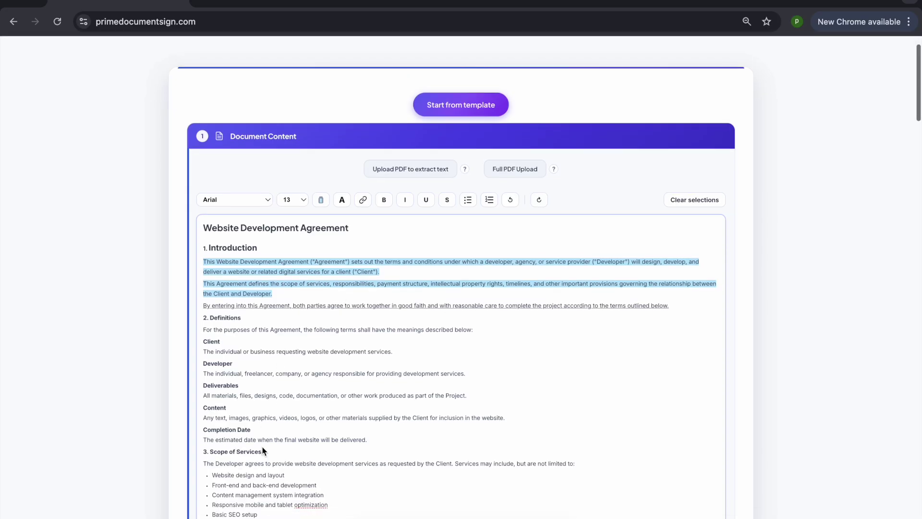
drag(331, 490, 207, 421)
click(321, 143)
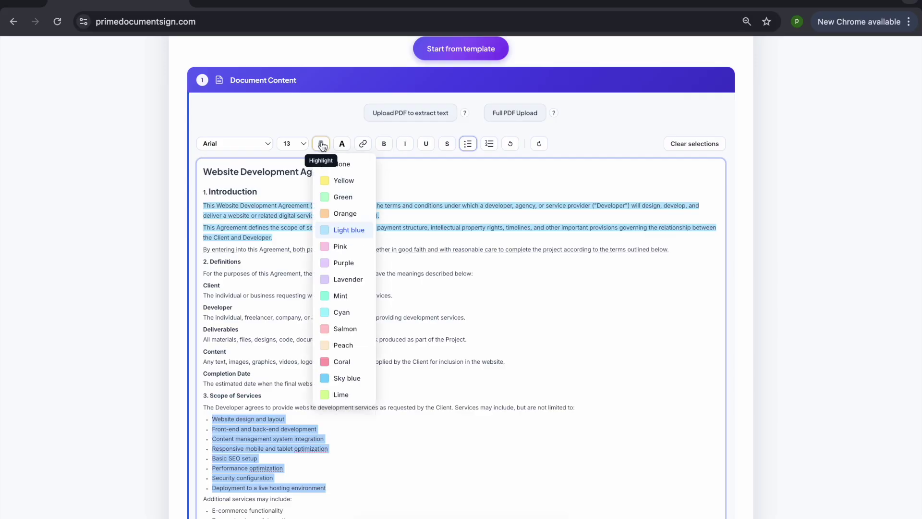
click(325, 394)
click(391, 348)
Delete all terms and descriptions in the Definitions section, from Client through Completion Date.
scroll(390, 349, down, 1)
scroll(391, 348, up, 2)
scroll(391, 348, up, 1)
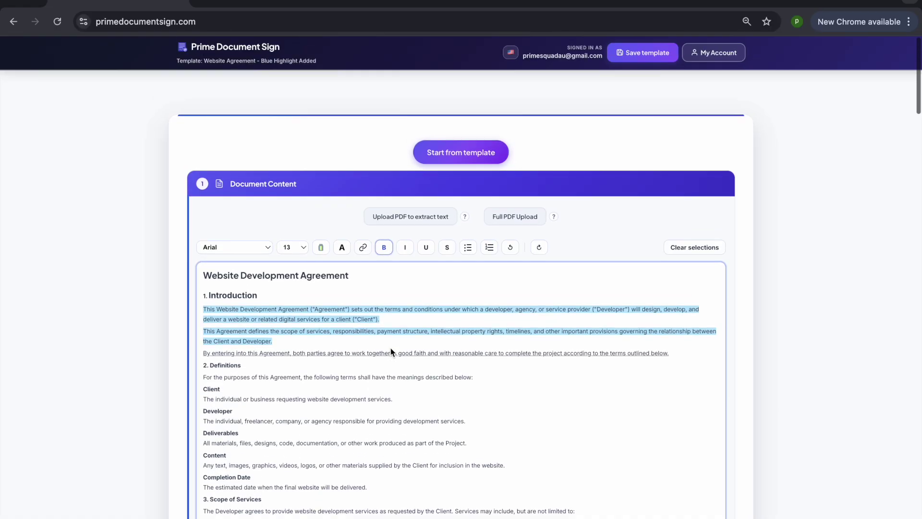
scroll(391, 348, down, 2)
drag(370, 417, 195, 321)
key(BackSpace)
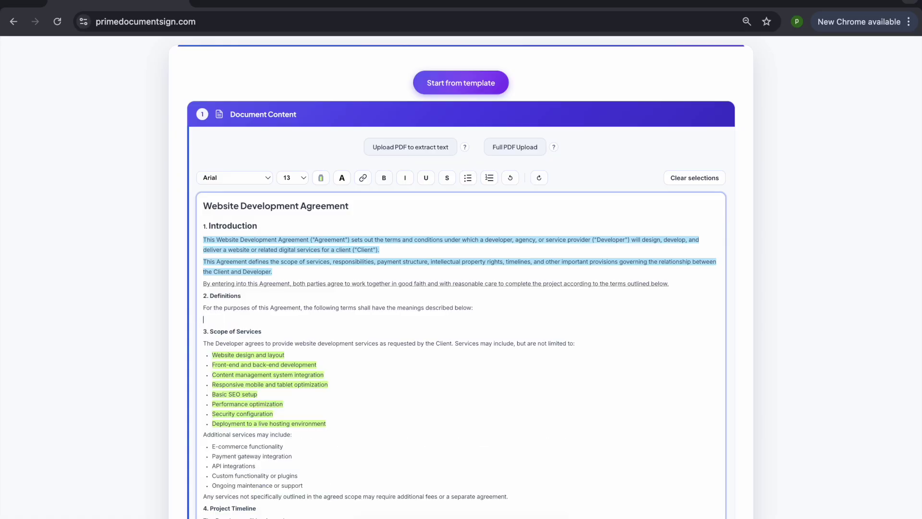
Strike through the sentence under the Definitions heading and make the underlined last sentence of the Introduction bold.
drag(474, 308, 206, 307)
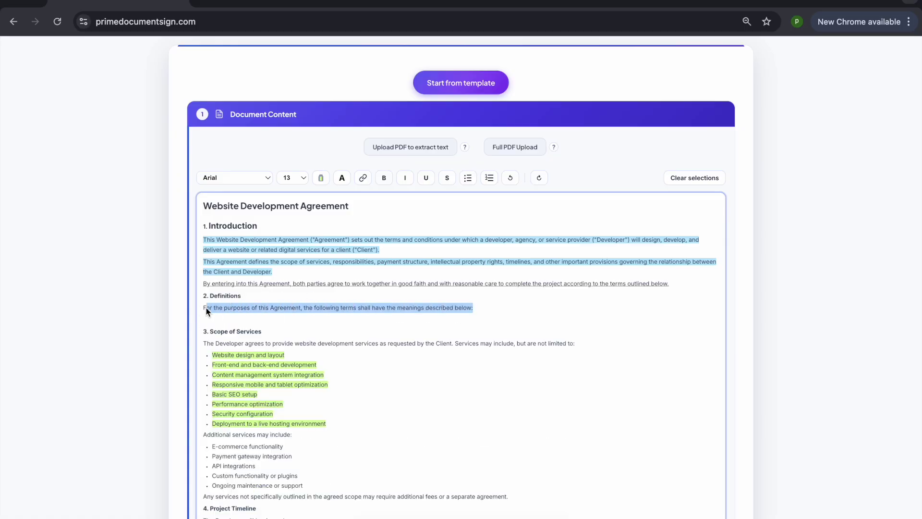
click(446, 178)
click(357, 298)
drag(208, 288, 671, 287)
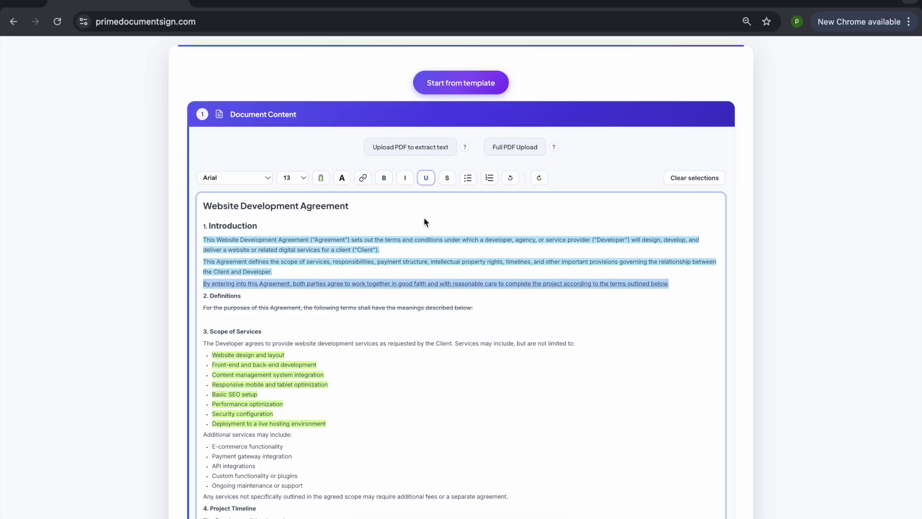
click(384, 178)
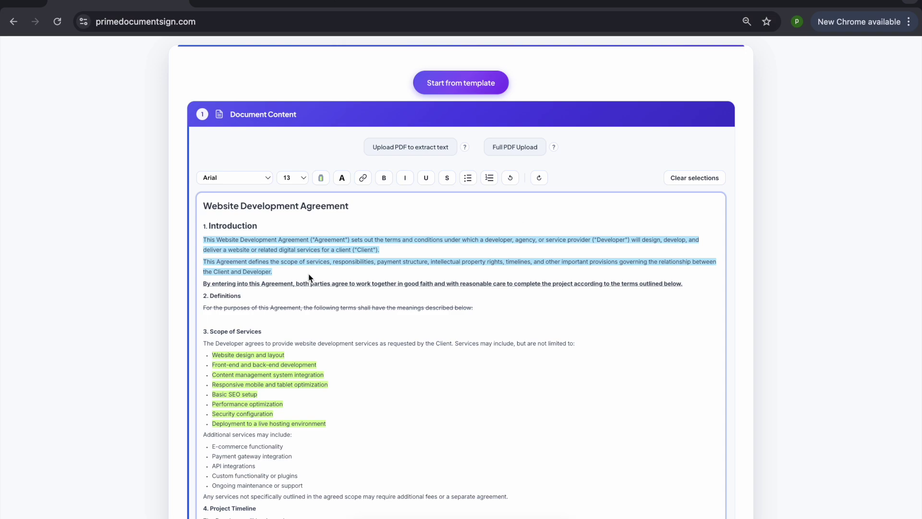
Set the font size of the bold, underlined last sentence of the Introduction to 20.
drag(202, 283, 690, 281)
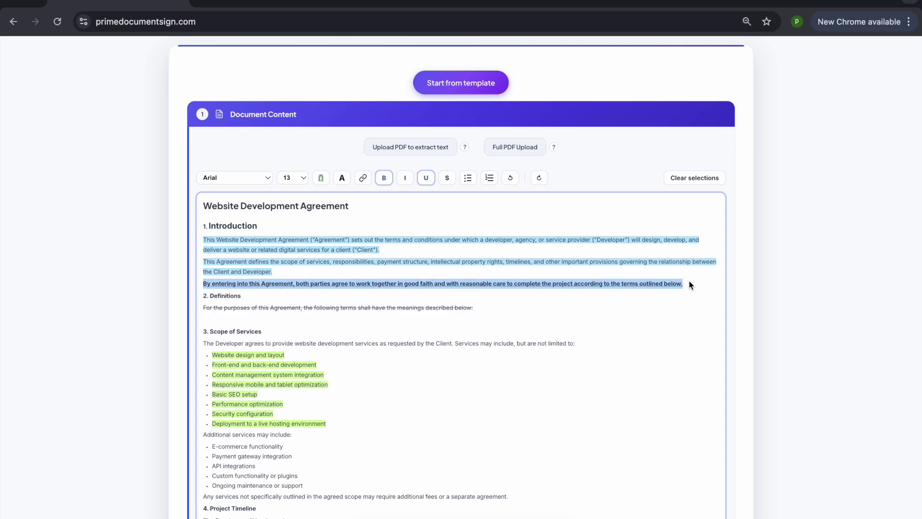
click(298, 177)
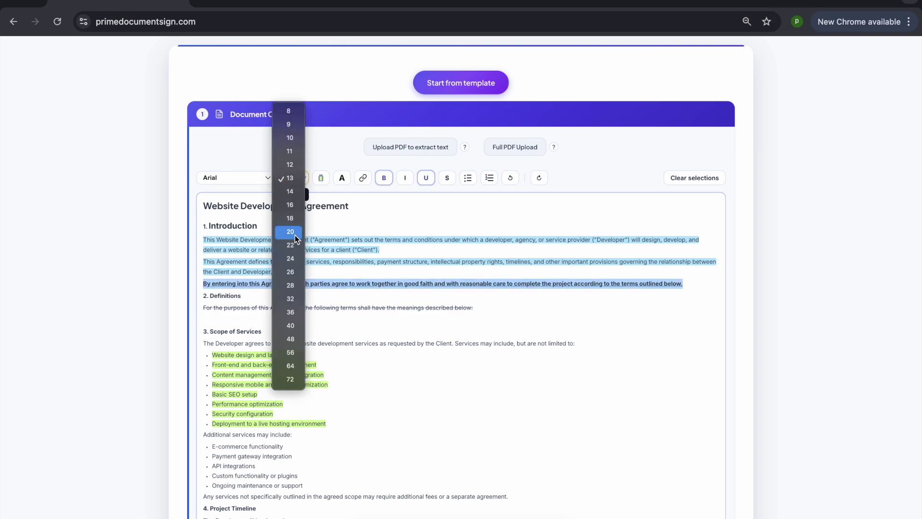
click(297, 281)
click(404, 327)
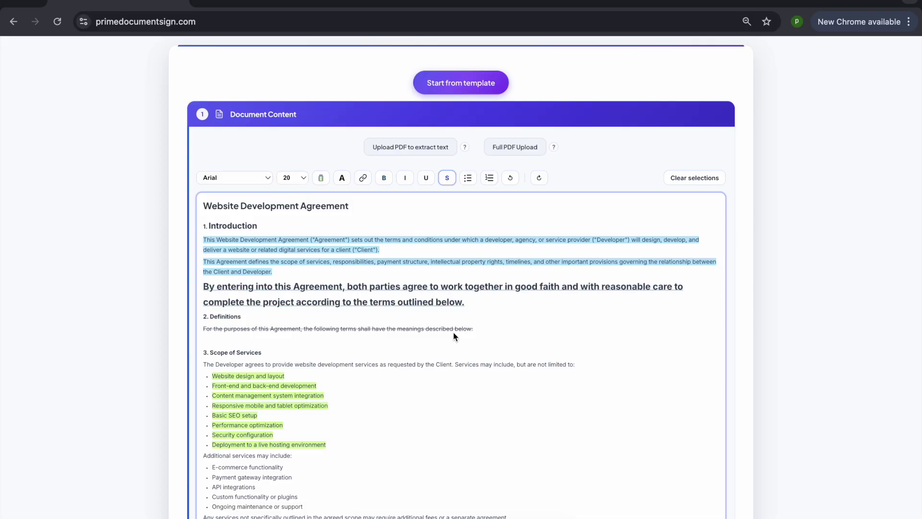
Save the edited document as a new template named "Website Agreement -Bold Text added and bullets Highlighted".
scroll(550, 233, up, 2)
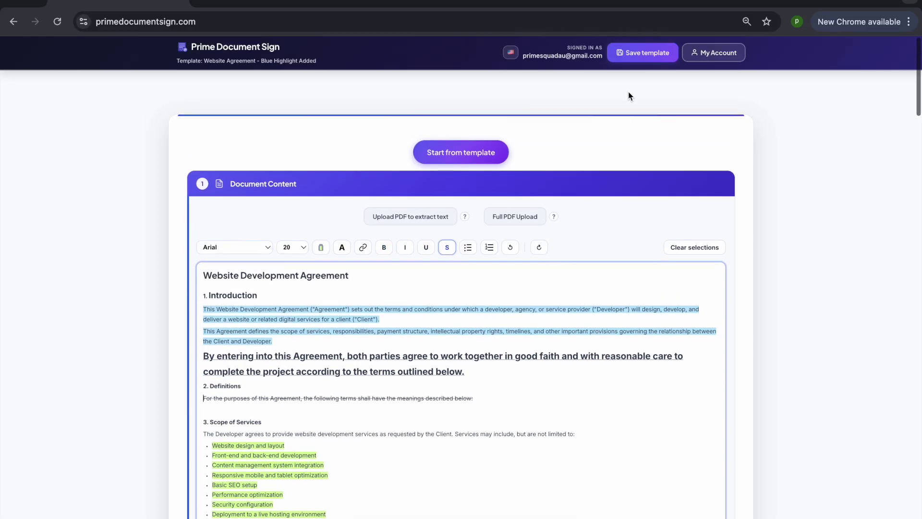
click(642, 54)
click(527, 330)
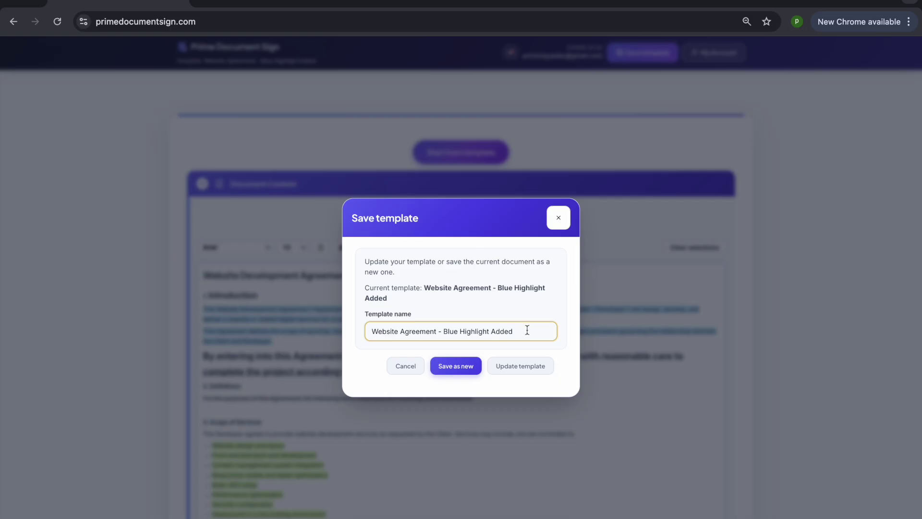
drag(522, 330, 443, 331)
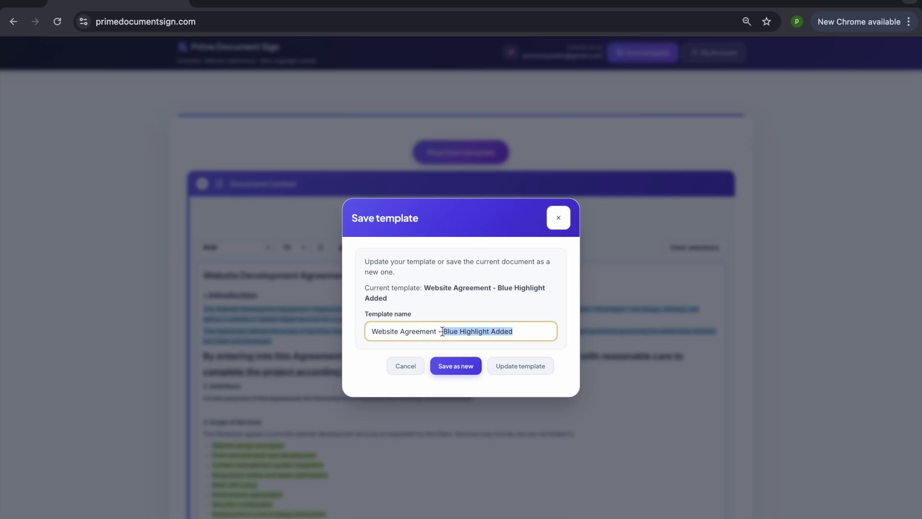
text(Bold Tex)
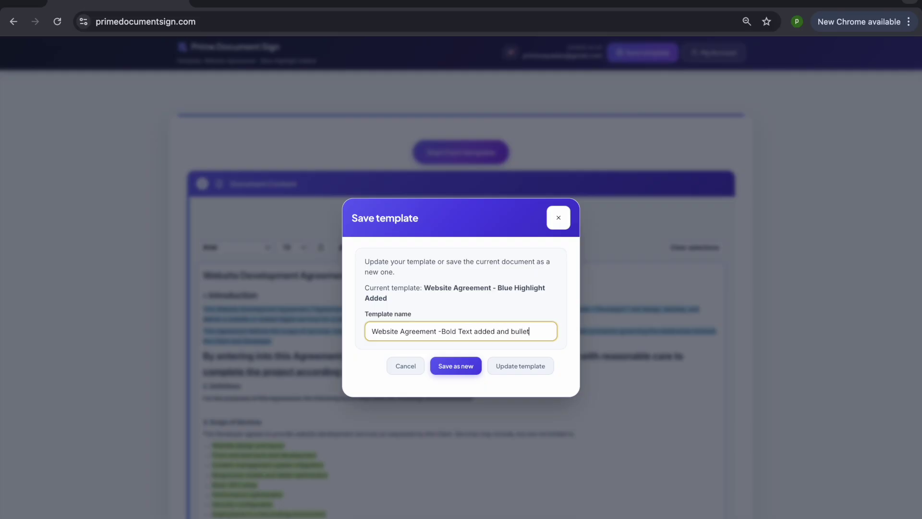
text(t added and bullets Highlighteed)
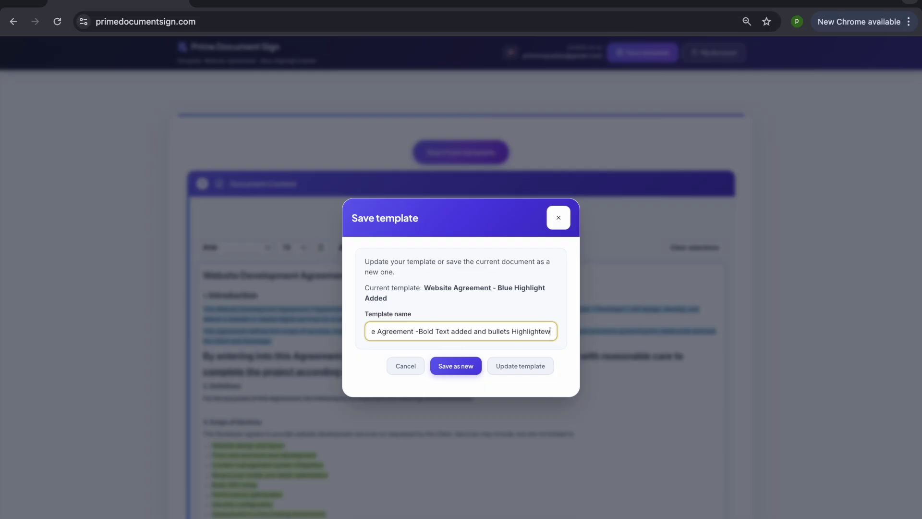
key(BackSpace)
key(BackSpace)
text(d)
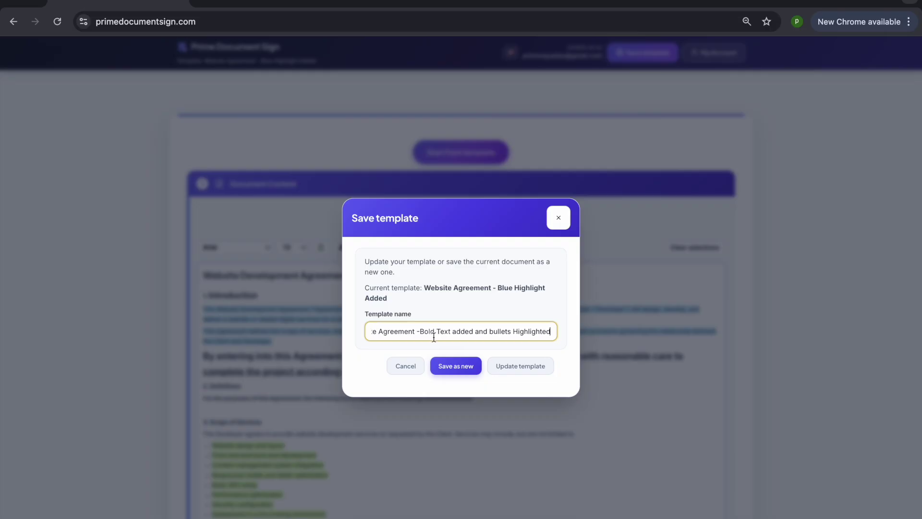
click(464, 373)
click(462, 373)
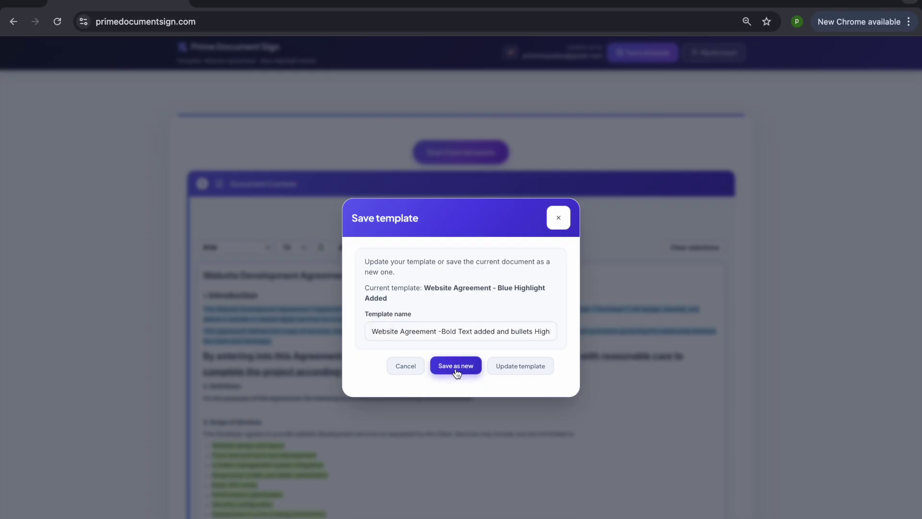
click(523, 339)
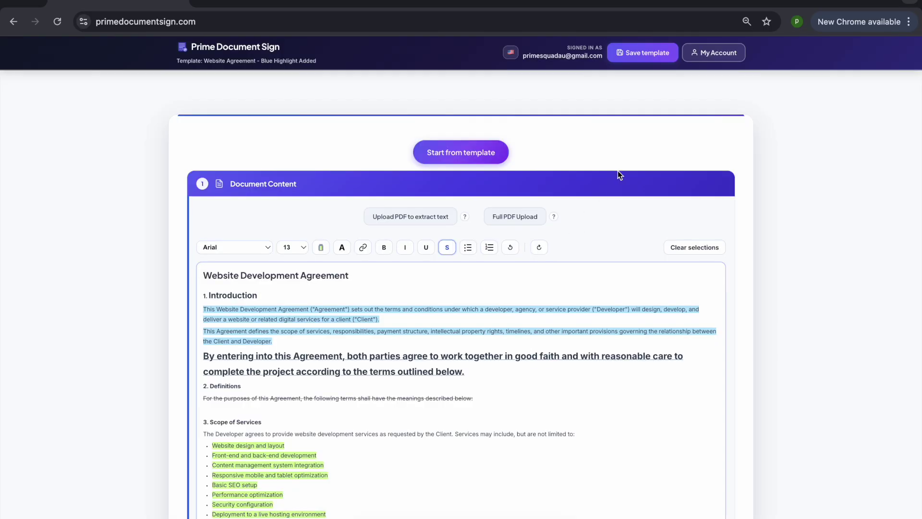
Load the "Website Agreement - Blue Highlight Added" template from the template history and look over its content.
click(709, 54)
click(463, 255)
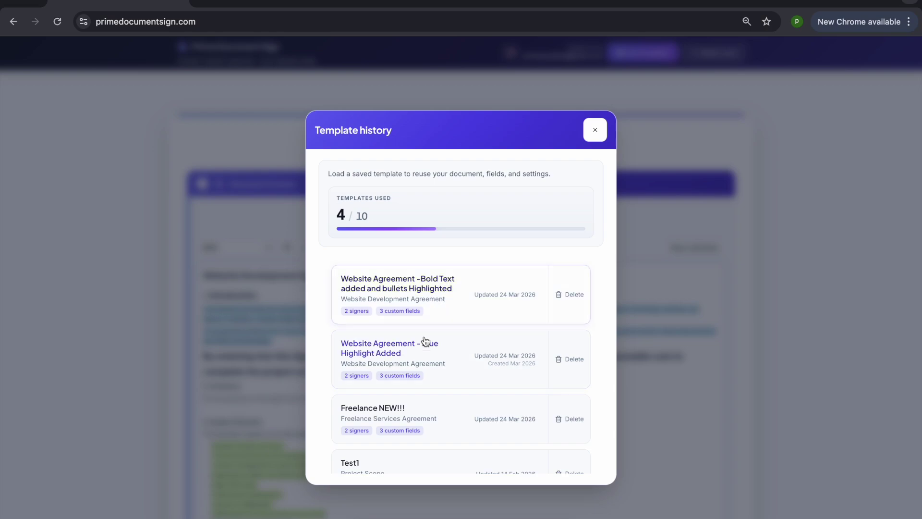
click(403, 351)
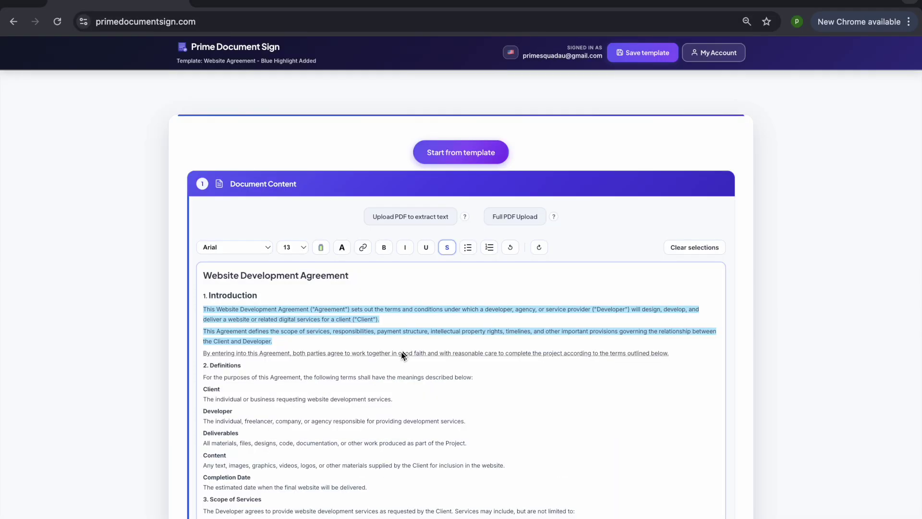
scroll(336, 371, down, 2)
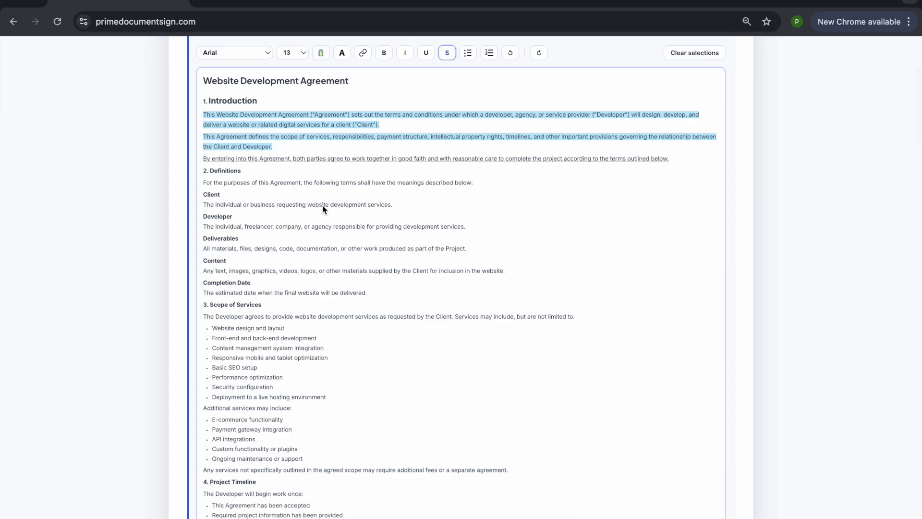
scroll(322, 207, up, 2)
scroll(659, 97, up, 2)
Load the "Website Agreement -Bold Text added and bullets Highlighted" template from the template history and review the document.
click(710, 52)
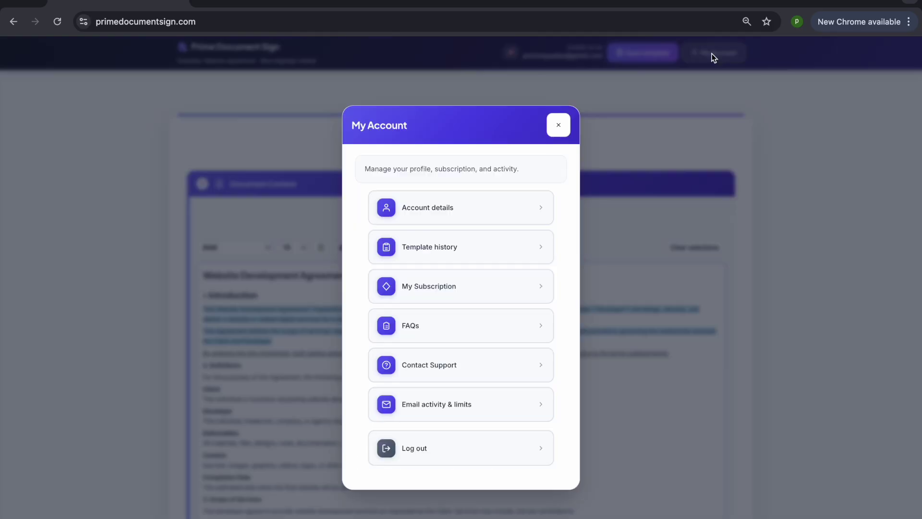
click(480, 247)
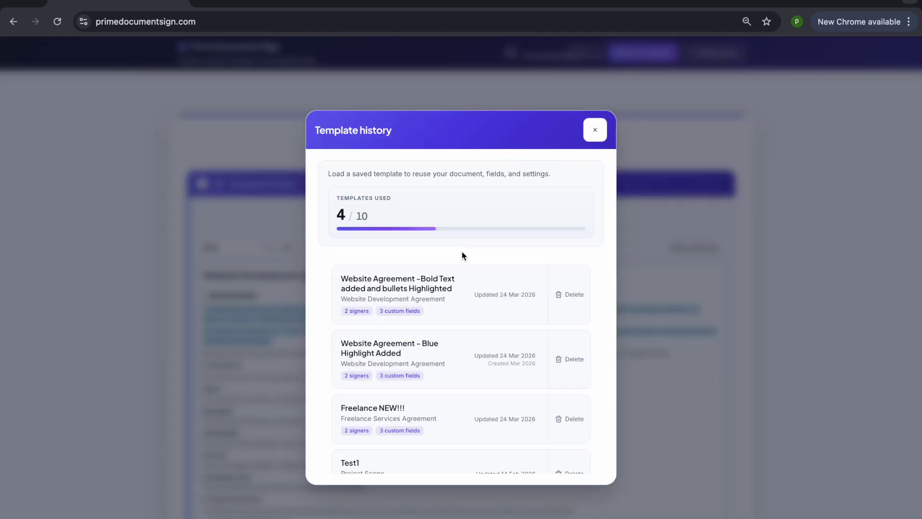
click(421, 287)
scroll(371, 370, down, 13)
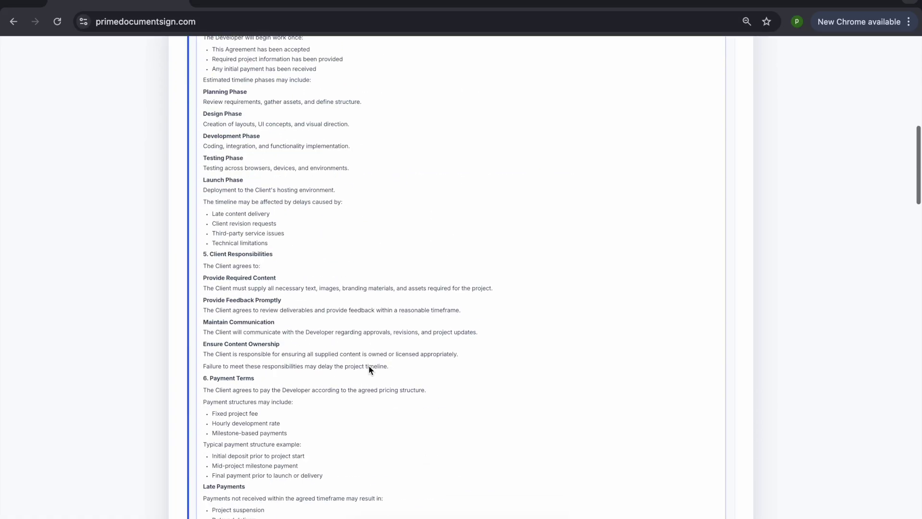
scroll(371, 370, up, 15)
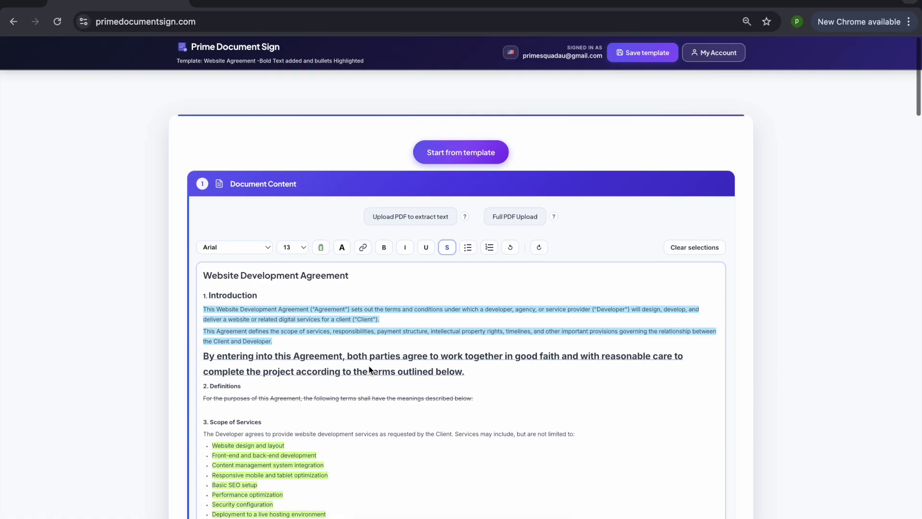
Start from the built-in Website Development Agreement template, replacing the existing document content.
click(457, 151)
scroll(431, 284, down, 4)
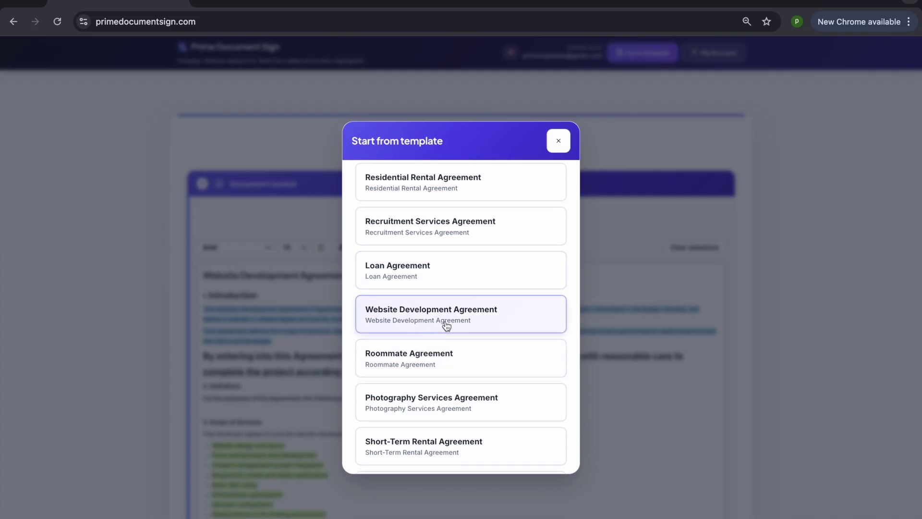
click(448, 325)
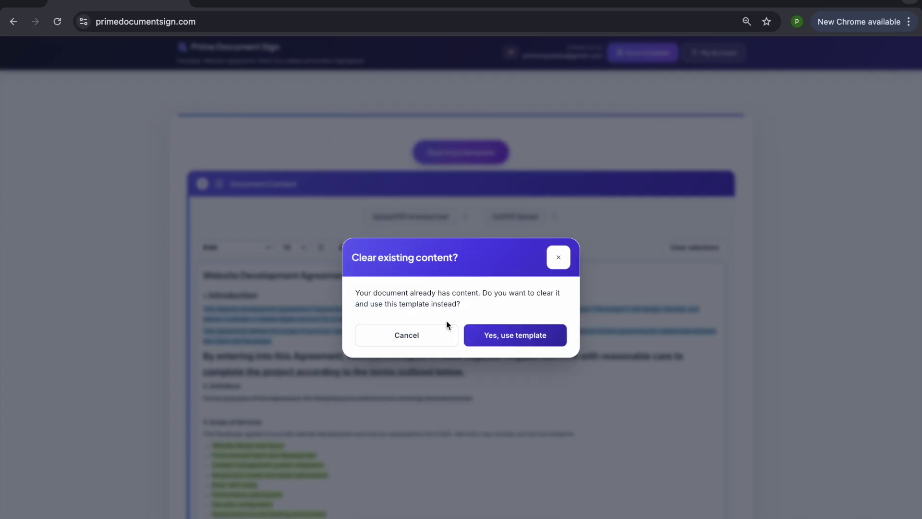
click(514, 342)
Clear everything from the document and its form, confirm the clearing, and return to the empty document content.
scroll(330, 337, down, 3)
scroll(329, 337, down, 8)
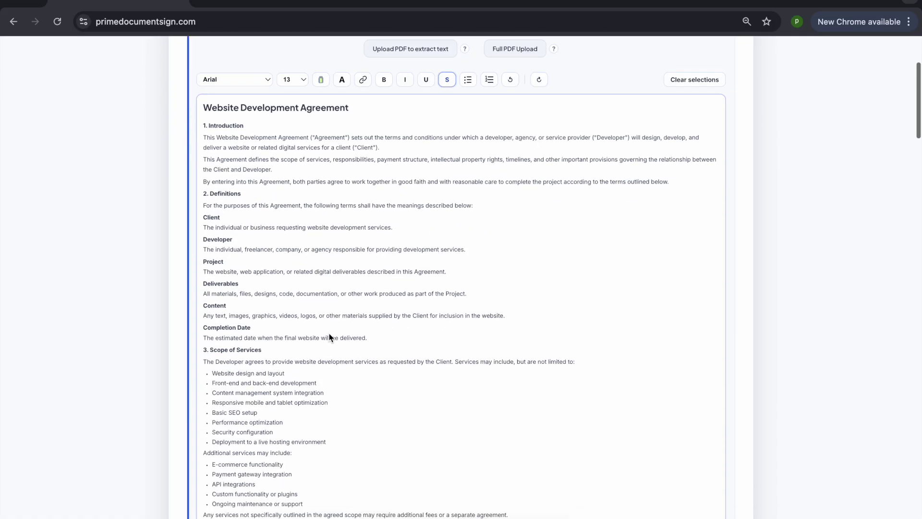
scroll(329, 336, down, 10)
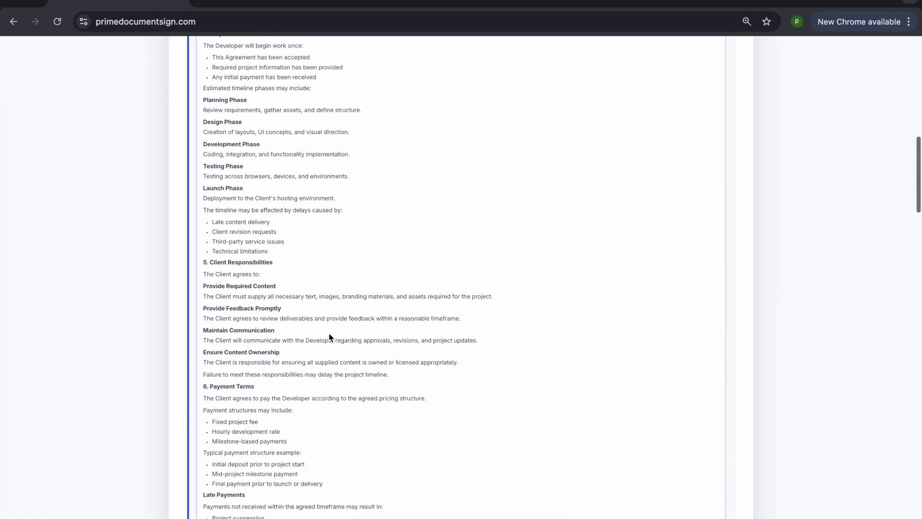
scroll(330, 333, down, 20)
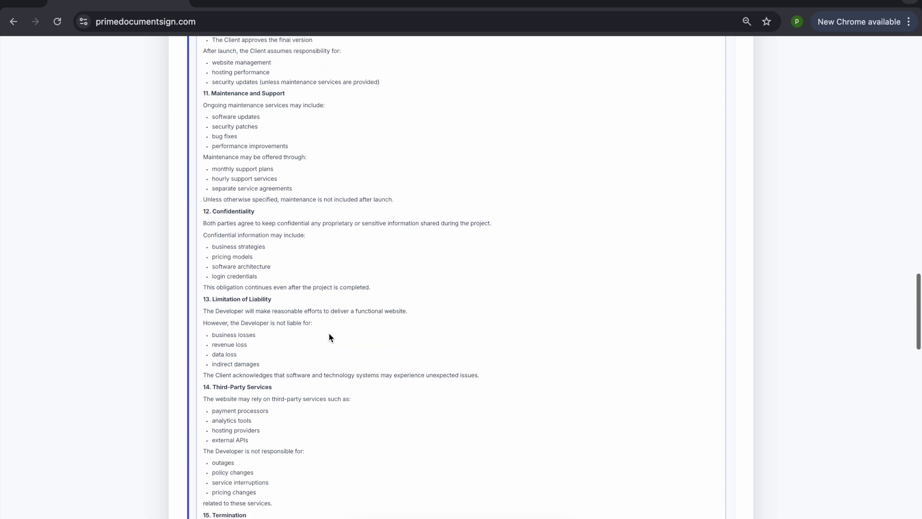
scroll(329, 335, down, 5)
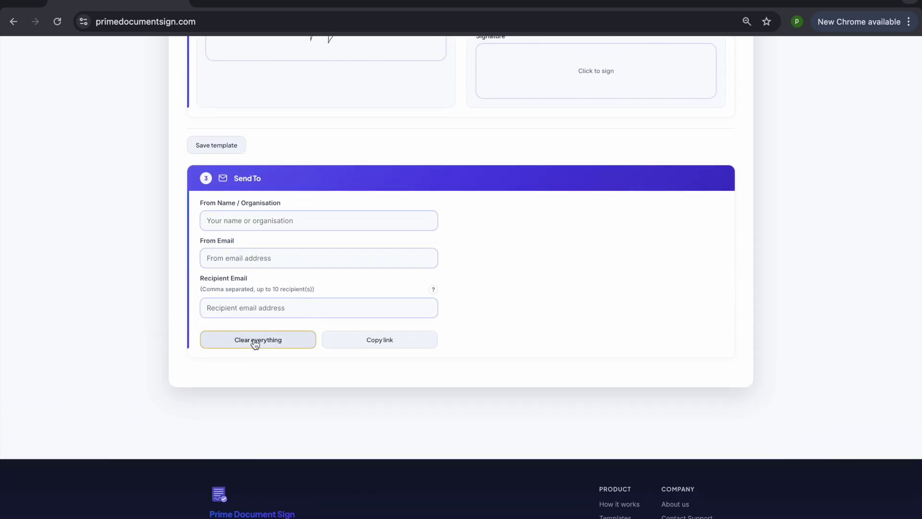
click(255, 342)
click(540, 326)
scroll(516, 310, down, 10)
scroll(522, 291, up, 15)
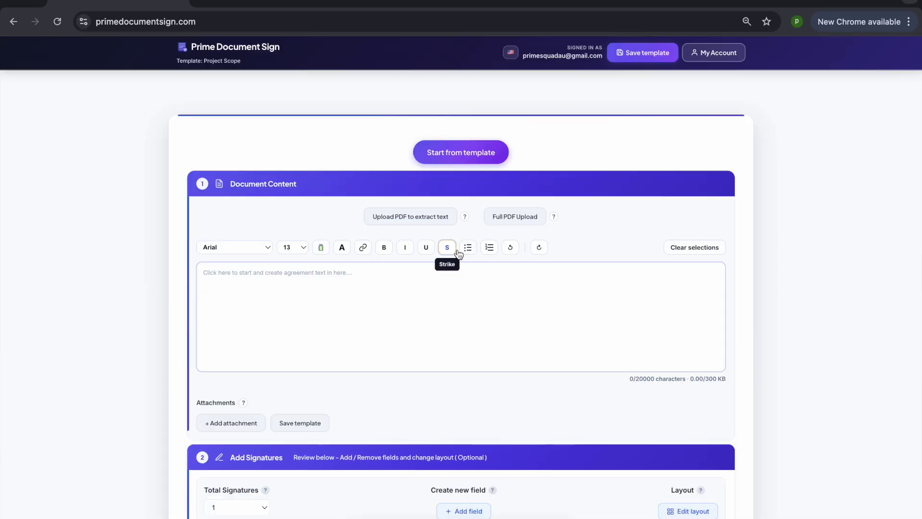